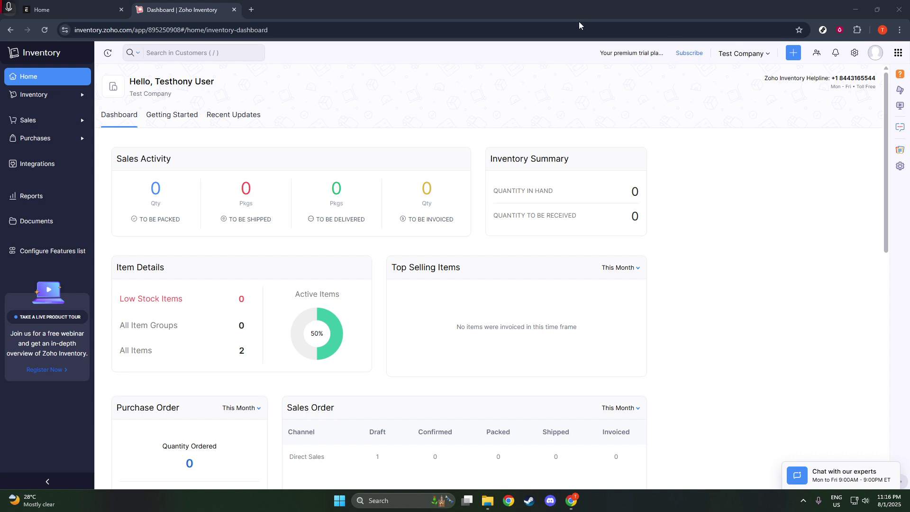
Step: Start a new inventory item of type Goods named "Sample Item" with cm as its unit
{"action": "left_click", "coordinate": [81, 97]}
{"action": "left_click", "coordinate": [64, 112]}
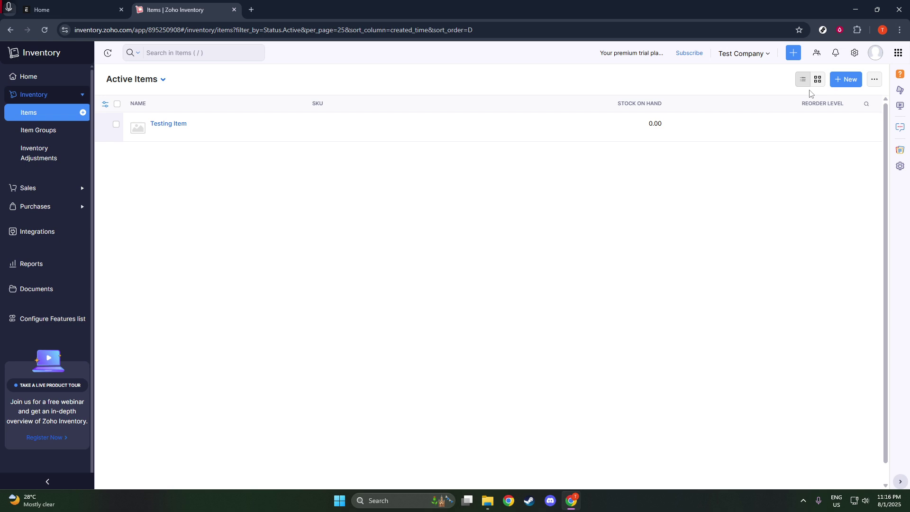
{"action": "left_click", "coordinate": [842, 84]}
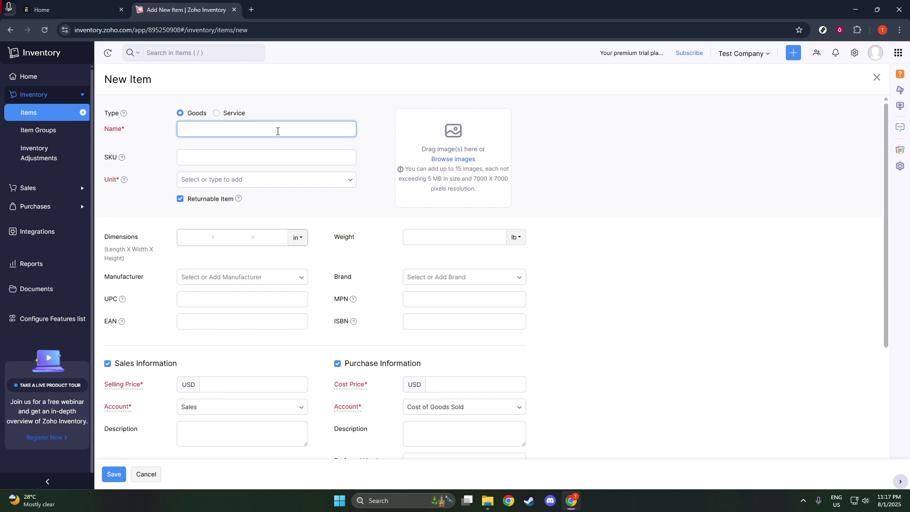
{"action": "type", "text": "Sample Item"}
{"action": "left_click", "coordinate": [215, 180]}
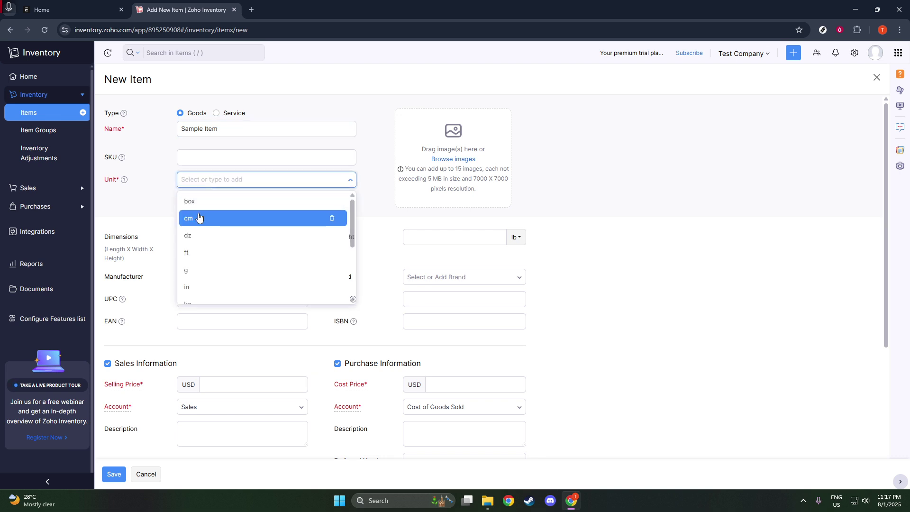
{"action": "left_click", "coordinate": [199, 217]}
Step: Examine the sales, purchase and inventory tracking fields of the new item form
{"action": "scroll", "coordinate": [243, 226], "scroll_direction": "down", "scroll_amount": 4}
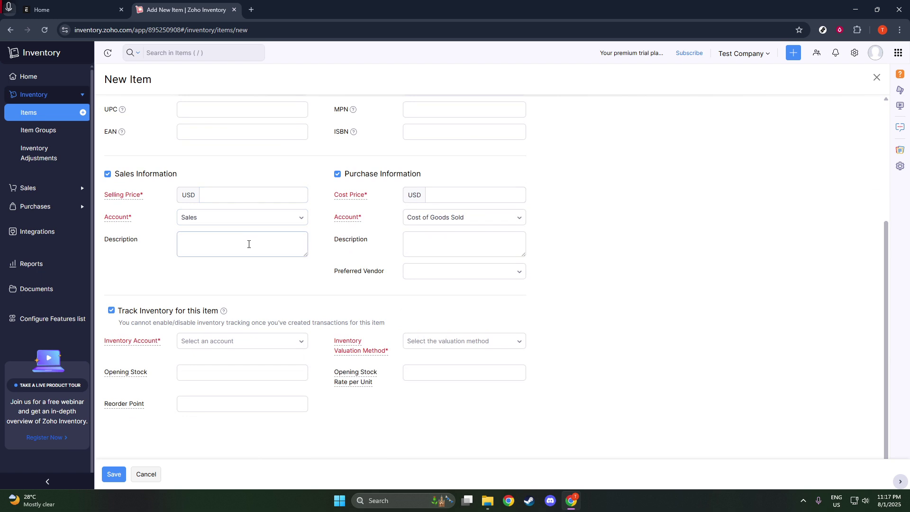
{"action": "left_click", "coordinate": [236, 251]}
{"action": "left_click", "coordinate": [378, 254]}
{"action": "scroll", "coordinate": [308, 317], "scroll_direction": "down", "scroll_amount": 1}
{"action": "scroll", "coordinate": [258, 329], "scroll_direction": "up", "scroll_amount": 1}
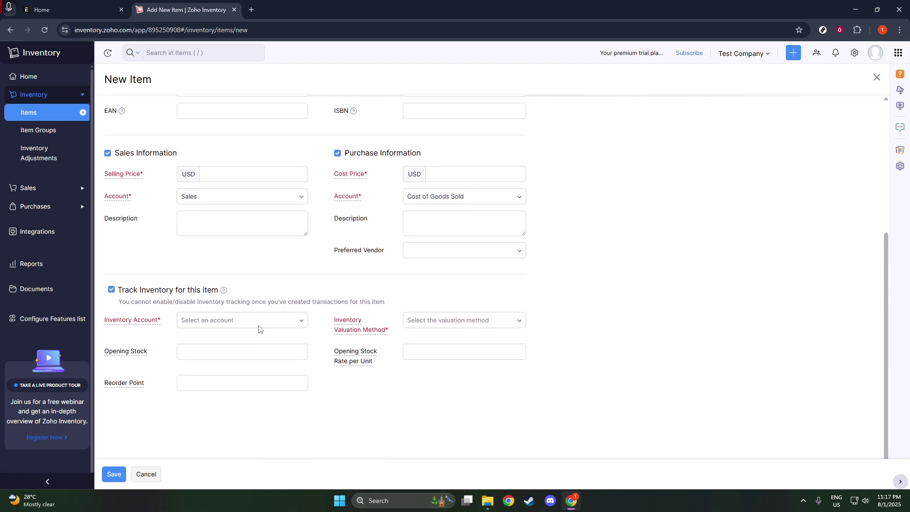
{"action": "scroll", "coordinate": [259, 329], "scroll_direction": "up", "scroll_amount": 2}
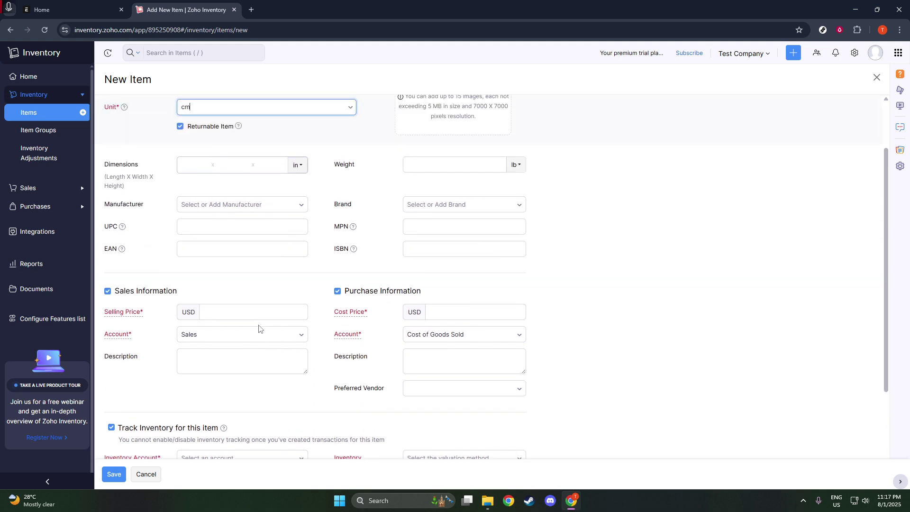
{"action": "left_click", "coordinate": [256, 312]}
{"action": "scroll", "coordinate": [256, 314], "scroll_direction": "up", "scroll_amount": 1}
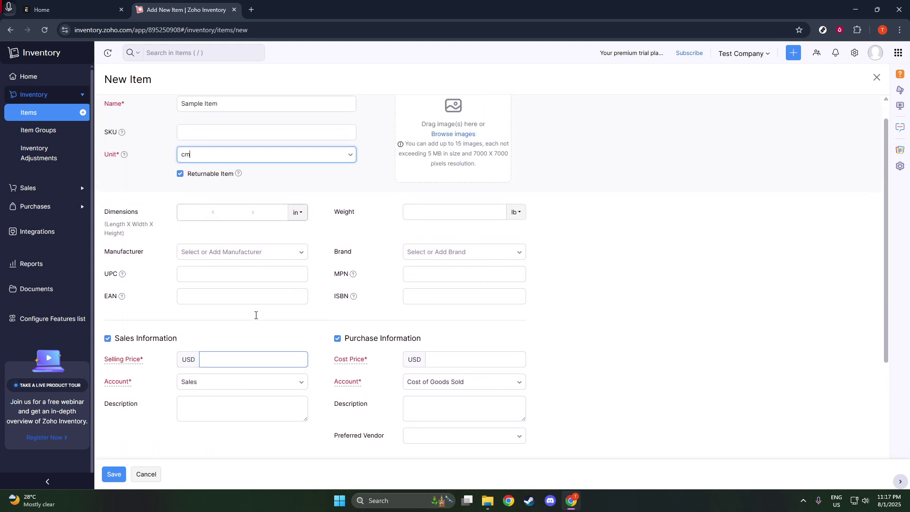
Step: Enter SKU-001 as the new item's SKU
{"action": "scroll", "coordinate": [256, 315], "scroll_direction": "up", "scroll_amount": 1}
{"action": "left_click", "coordinate": [229, 161]}
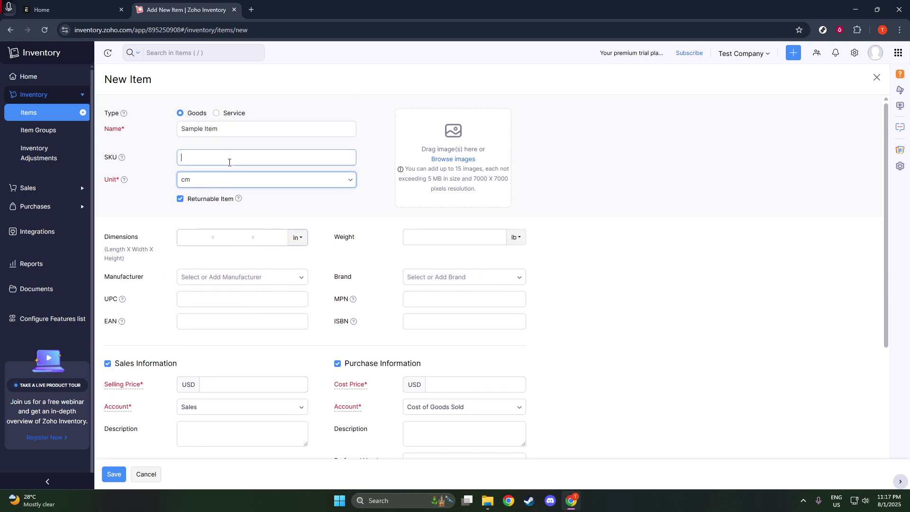
{"action": "type", "text": "SJ"}
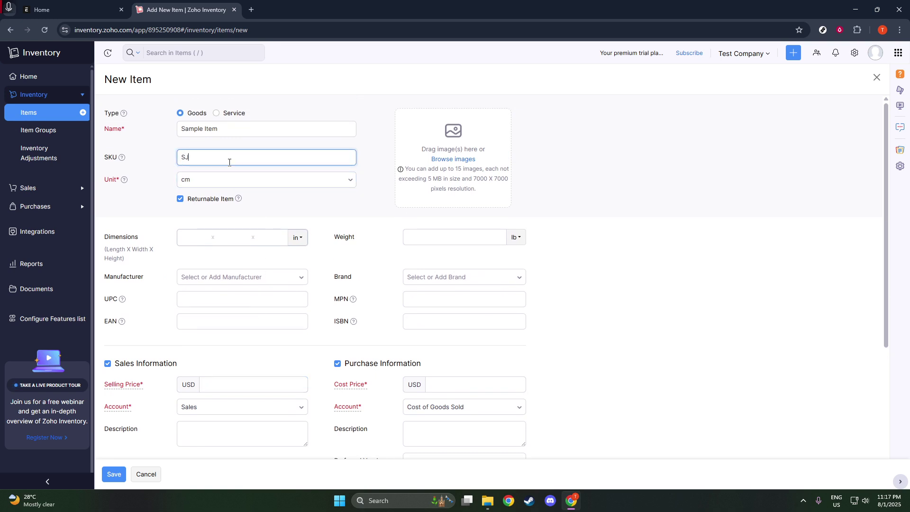
{"action": "key", "text": "BackSpace"}
{"action": "type", "text": "KU-001"}
Step: Set the item's selling price to 3 USD and its cost price to 2 USD
{"action": "left_click", "coordinate": [207, 391]}
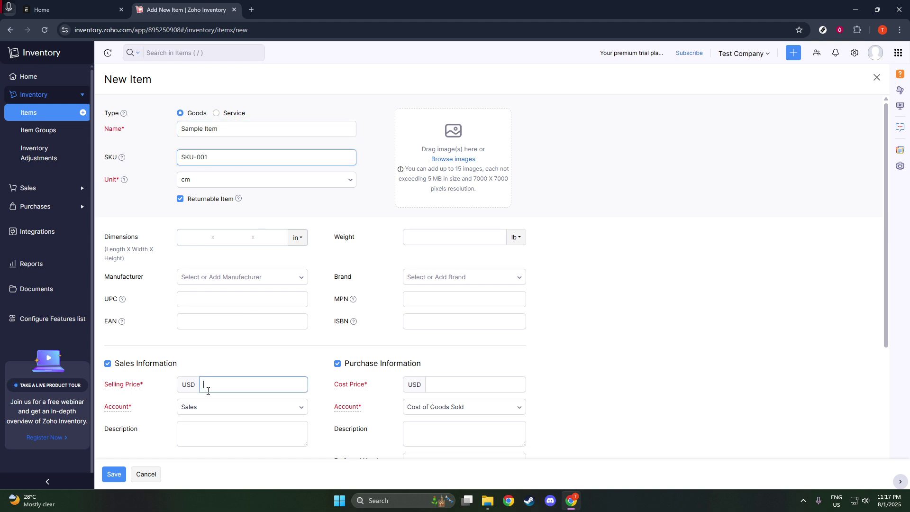
{"action": "type", "text": "3"}
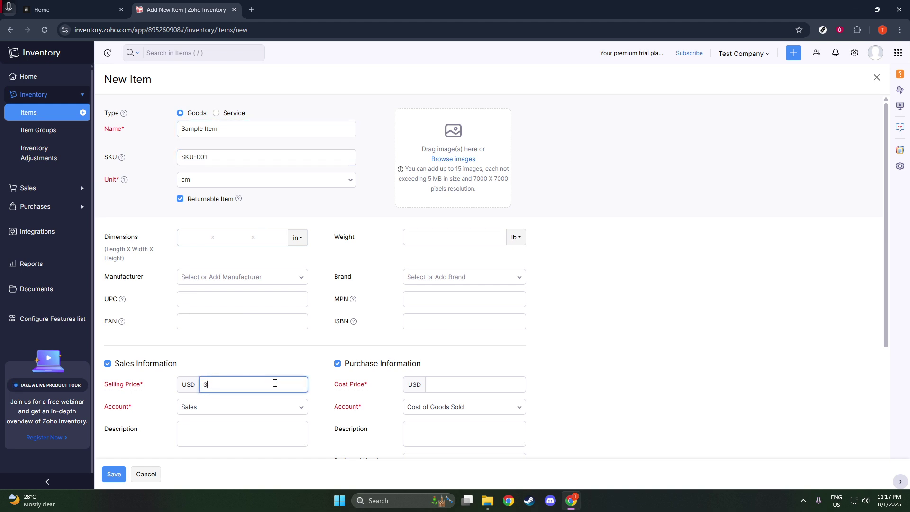
{"action": "left_click", "coordinate": [435, 384]}
{"action": "type", "text": "2"}
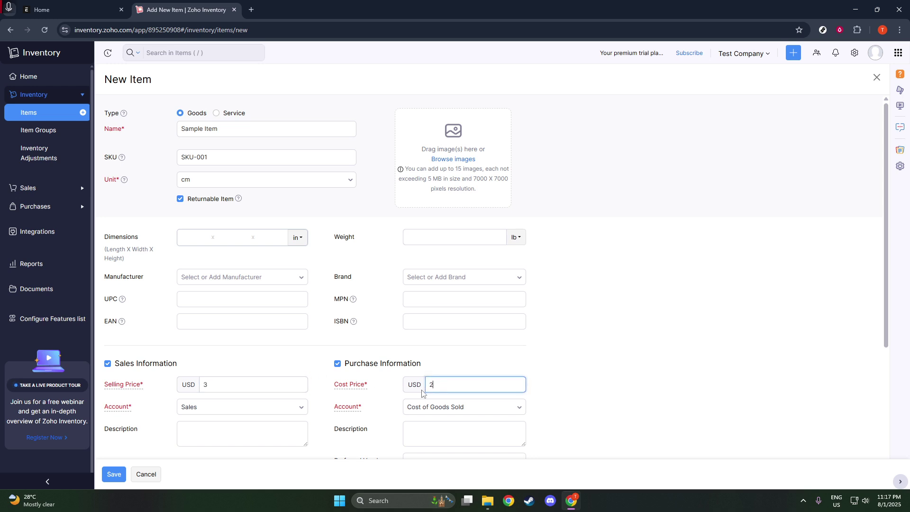
{"action": "left_click", "coordinate": [254, 403]}
{"action": "scroll", "coordinate": [250, 369], "scroll_direction": "down", "scroll_amount": 1}
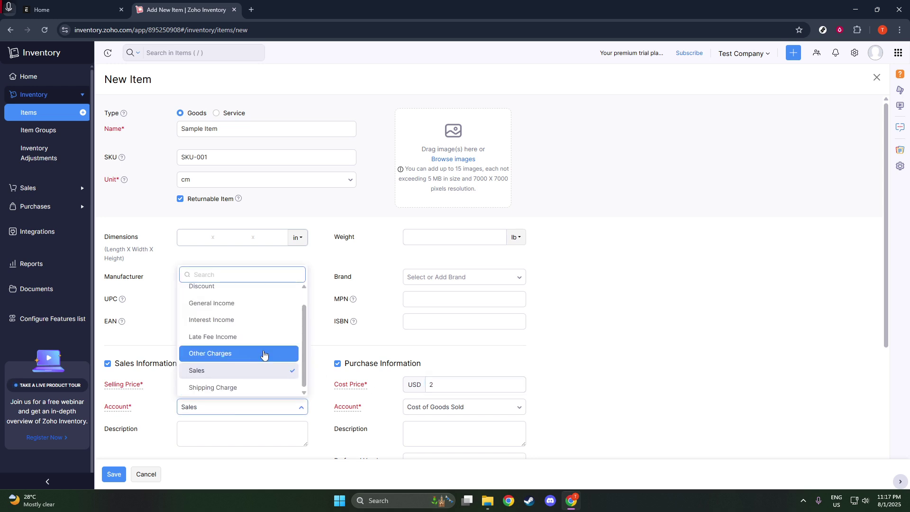
{"action": "left_click", "coordinate": [332, 346]}
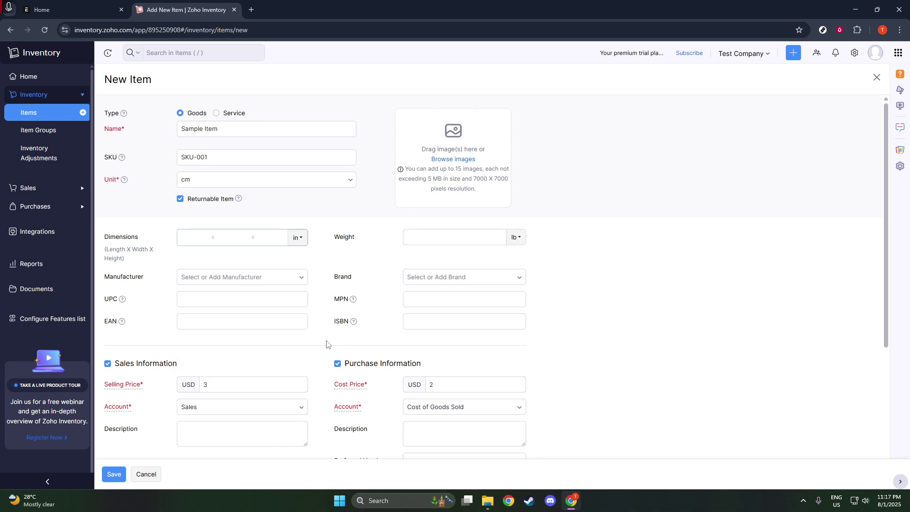
Step: Assign the Inventory Asset account to the item and choose FIFO (First In First Out) as its inventory valuation method
{"action": "scroll", "coordinate": [322, 345], "scroll_direction": "down", "scroll_amount": 5}
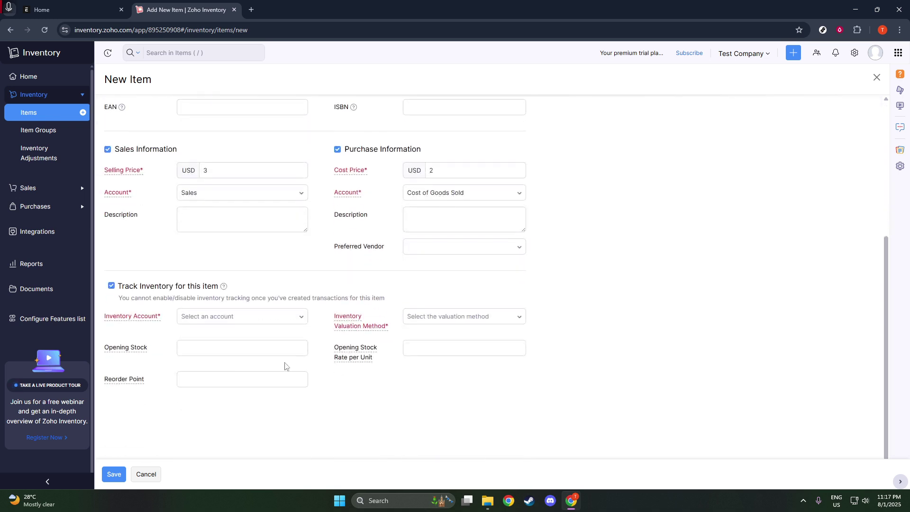
{"action": "left_click", "coordinate": [262, 317]}
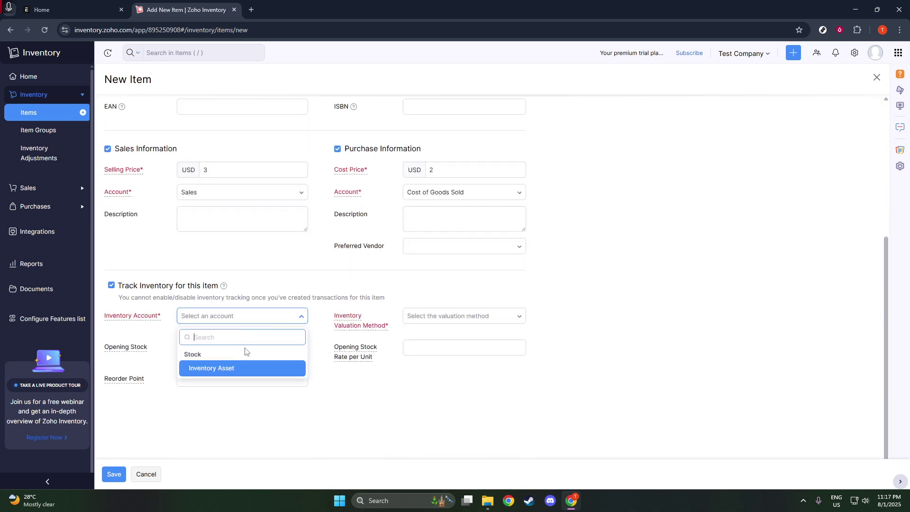
{"action": "left_click", "coordinate": [240, 369]}
{"action": "left_click", "coordinate": [444, 324]}
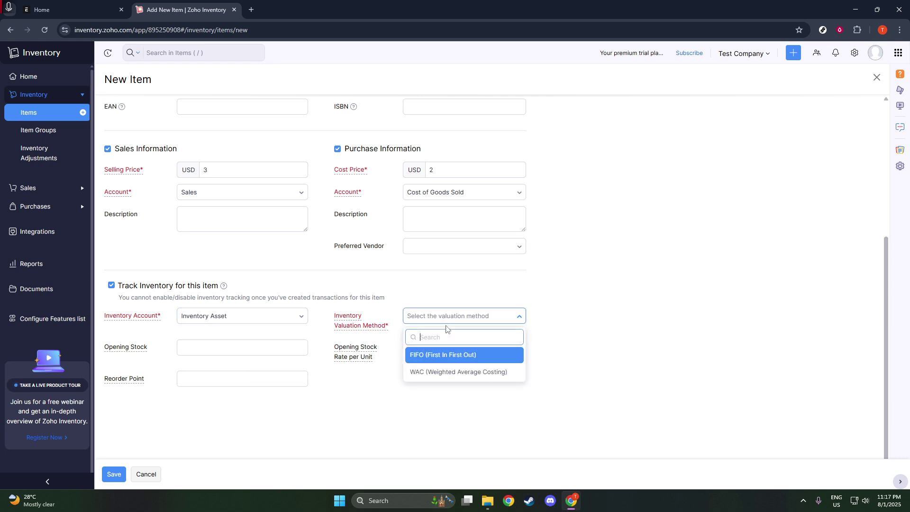
{"action": "left_click", "coordinate": [436, 359]}
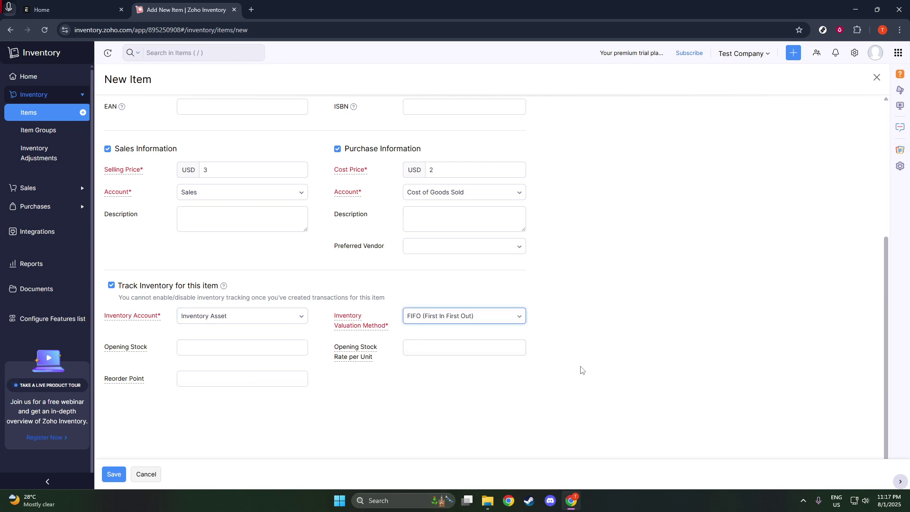
Step: Check the completed item form and save the new item
{"action": "scroll", "coordinate": [575, 366], "scroll_direction": "up", "scroll_amount": 4}
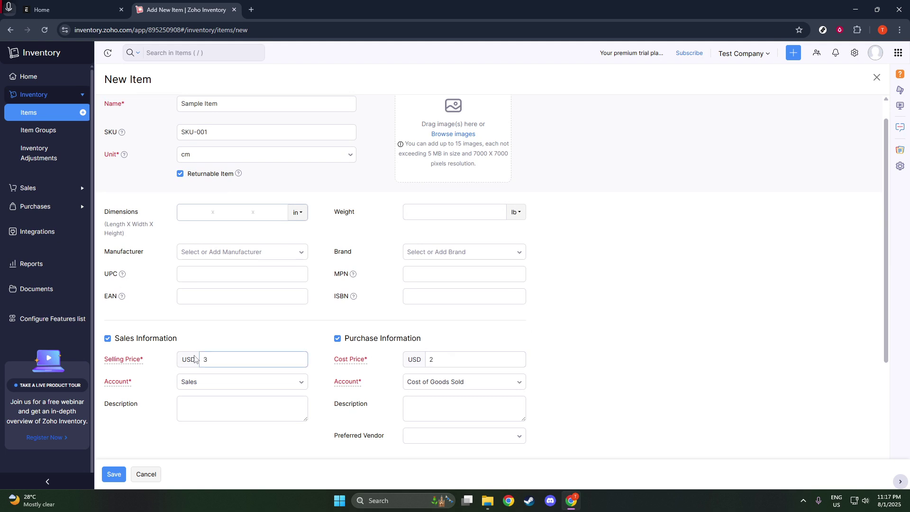
{"action": "scroll", "coordinate": [233, 323], "scroll_direction": "up", "scroll_amount": 1}
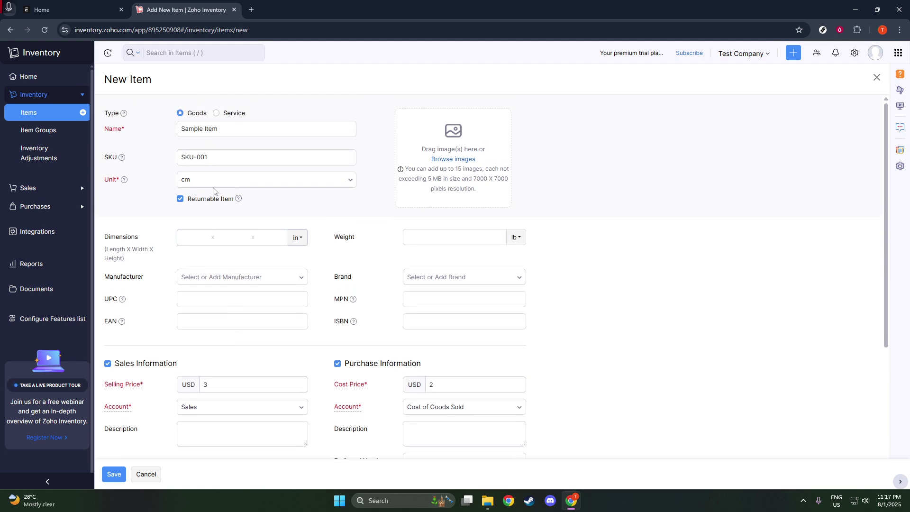
{"action": "scroll", "coordinate": [247, 265], "scroll_direction": "down", "scroll_amount": 5}
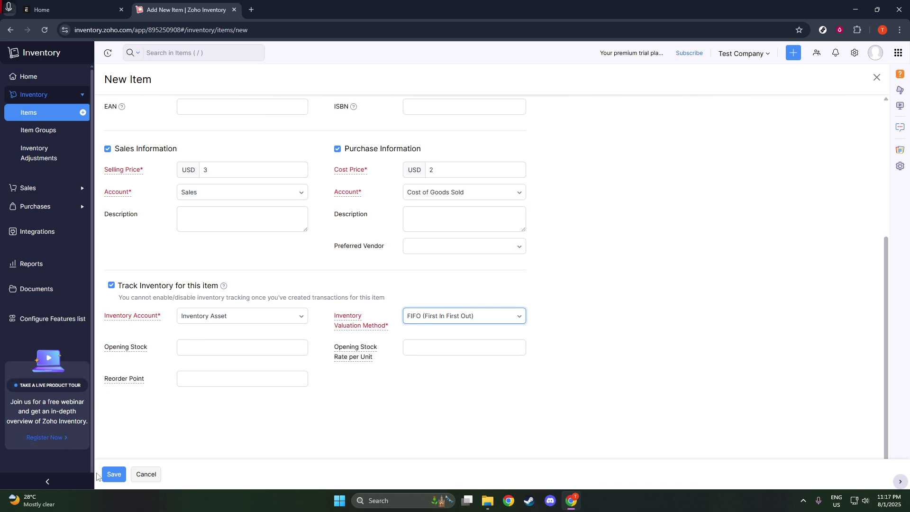
{"action": "left_click", "coordinate": [112, 474]}
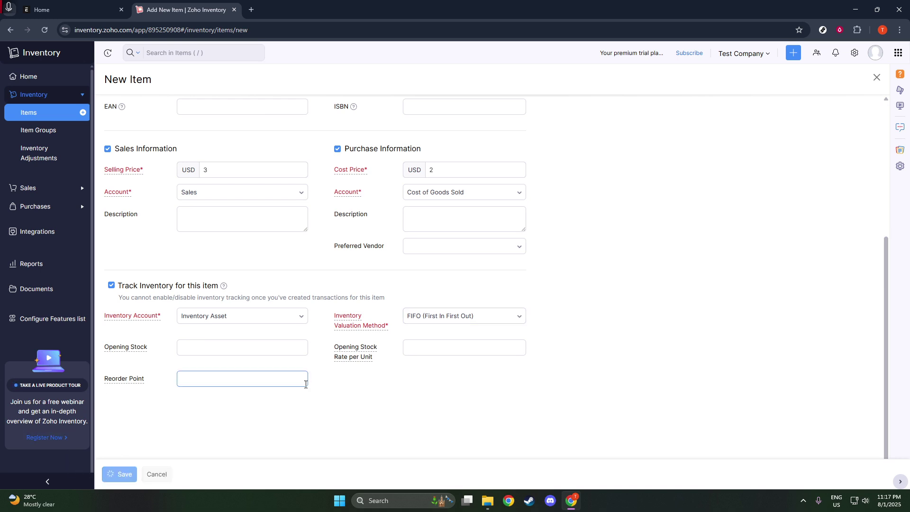